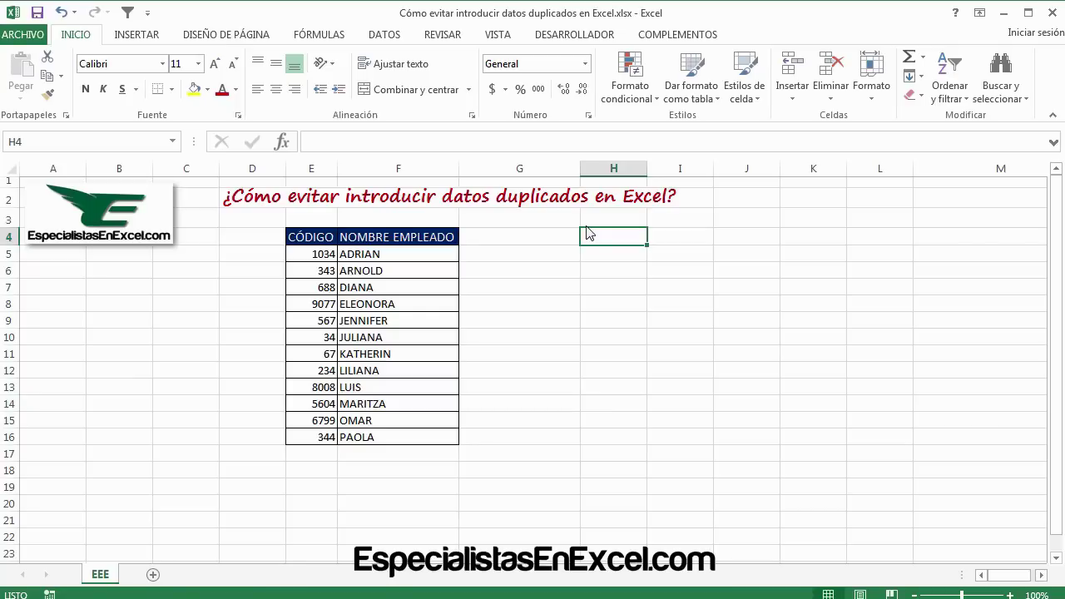
Select the code range E5:E21, including the blank rows below the twelve codes
click(298, 254)
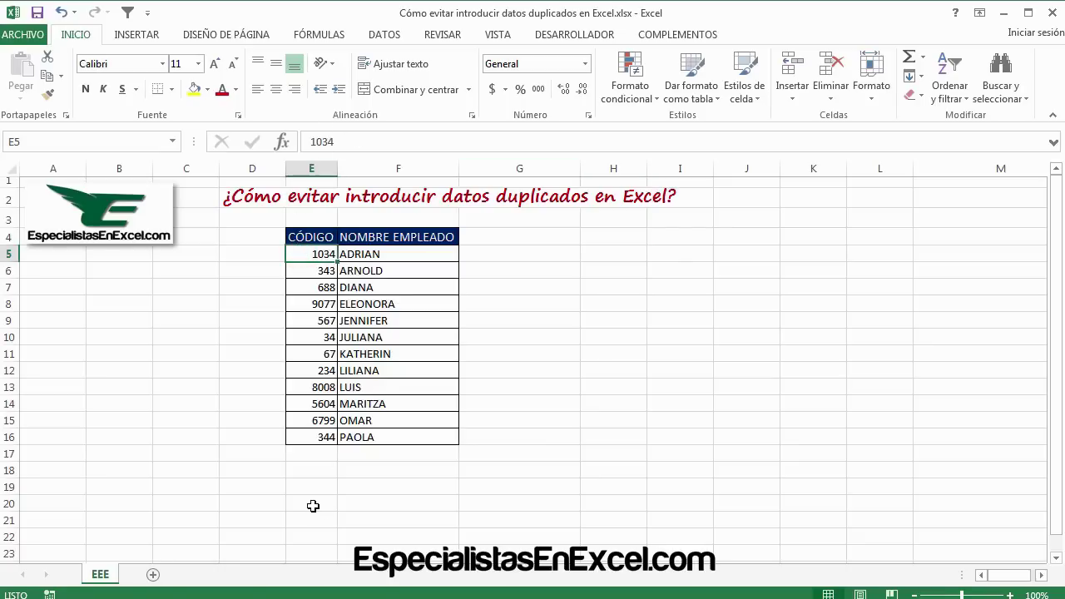
click(307, 520)
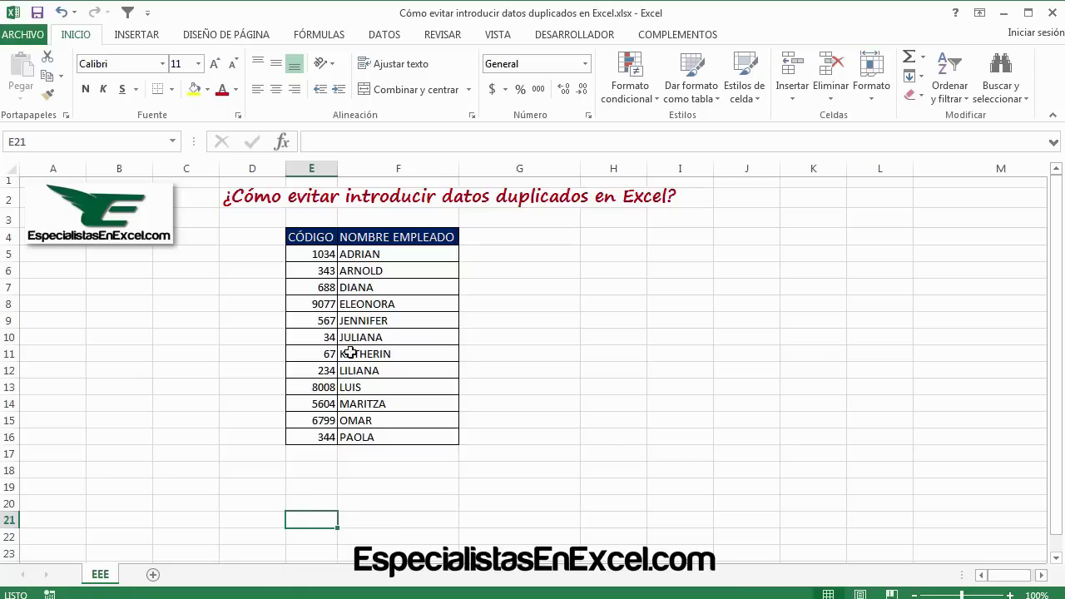
click(301, 520)
click(323, 254)
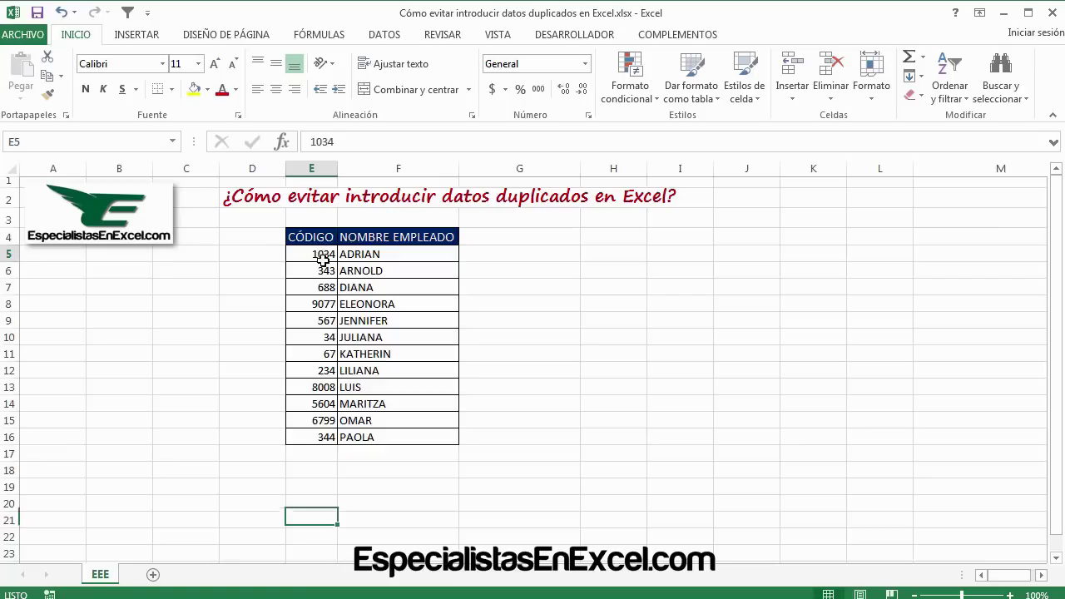
click(302, 503)
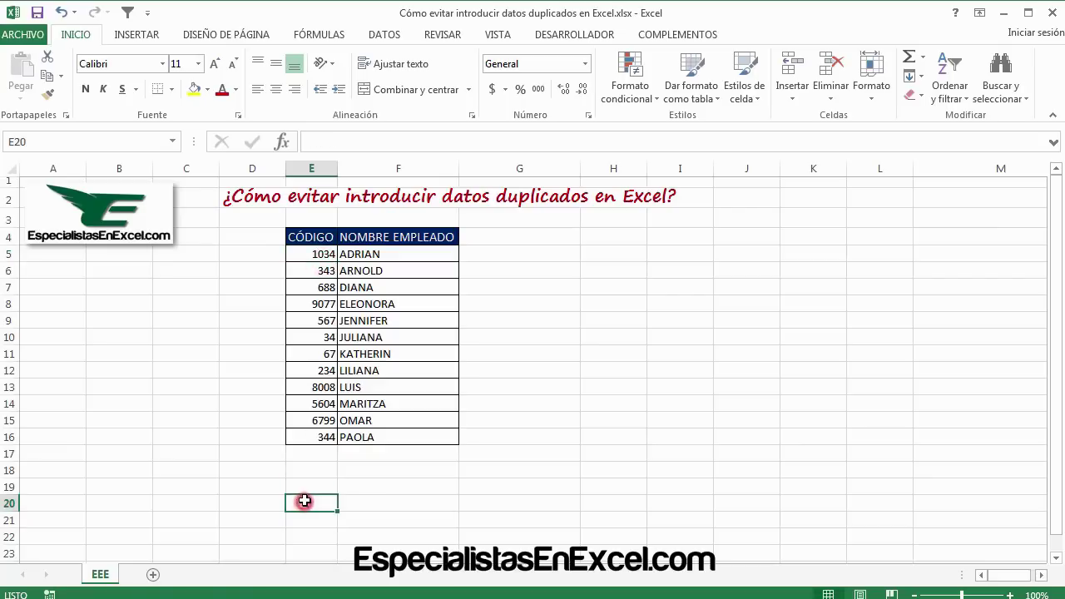
drag(321, 253, 294, 494)
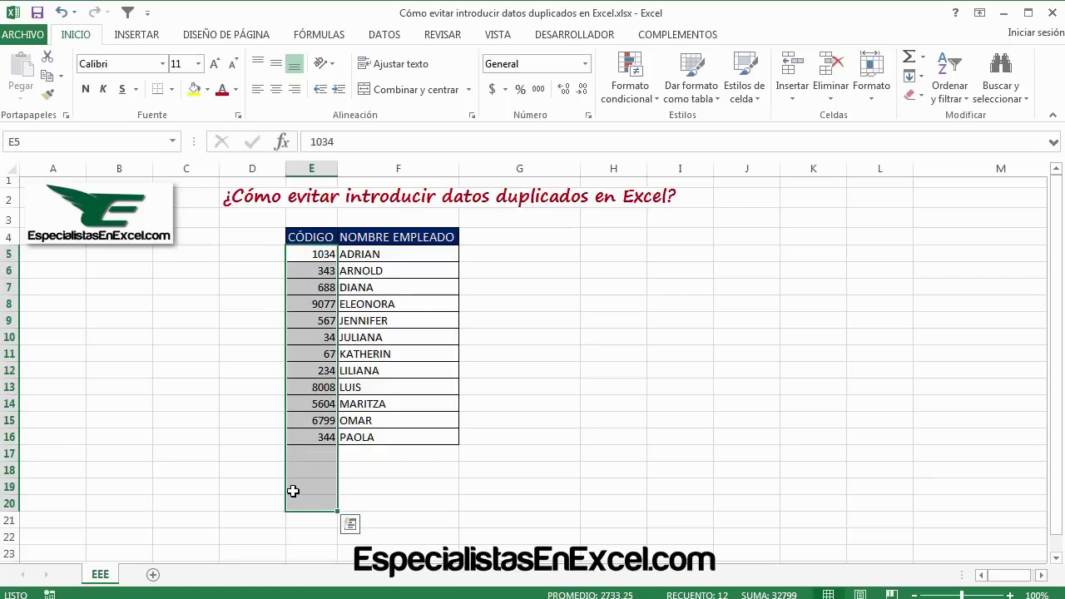
drag(320, 248, 319, 456)
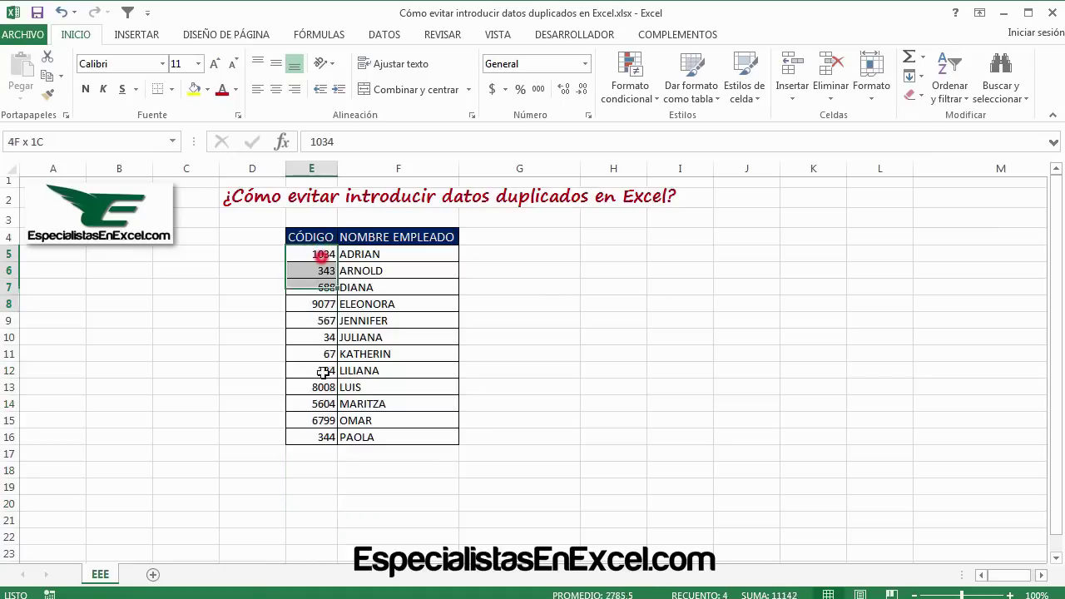
click(314, 473)
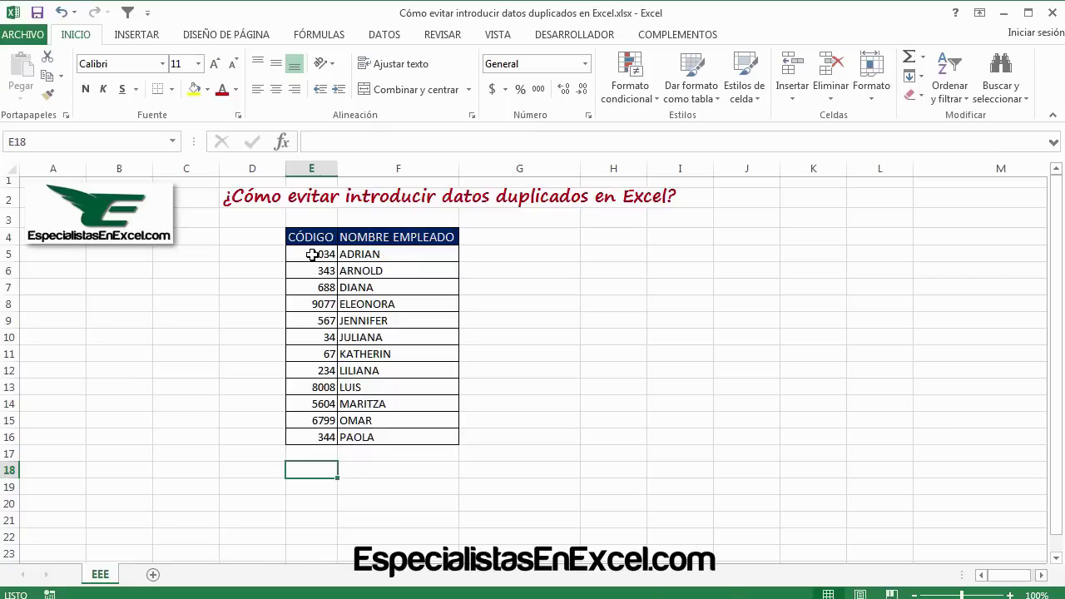
drag(312, 254, 306, 517)
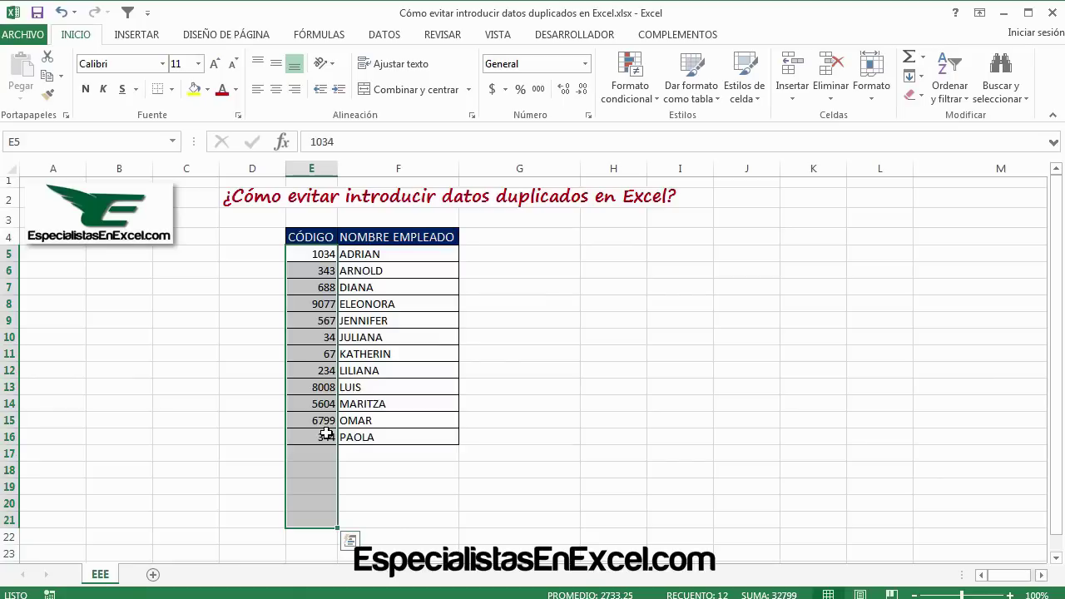
Open Validación de datos from the DATOS tab and set Permitir to Personalizada
click(386, 36)
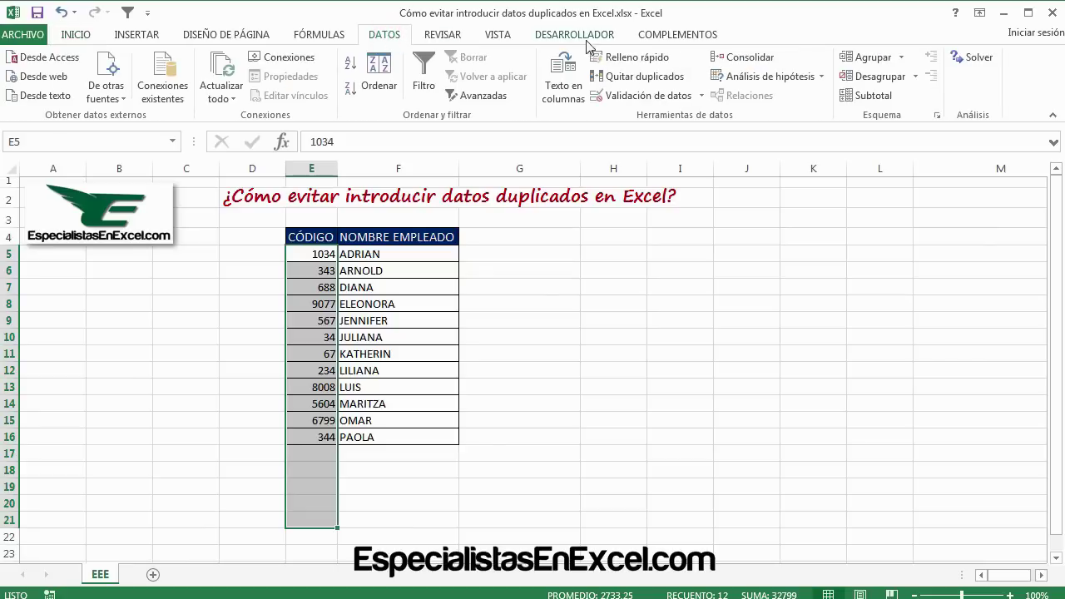
click(681, 96)
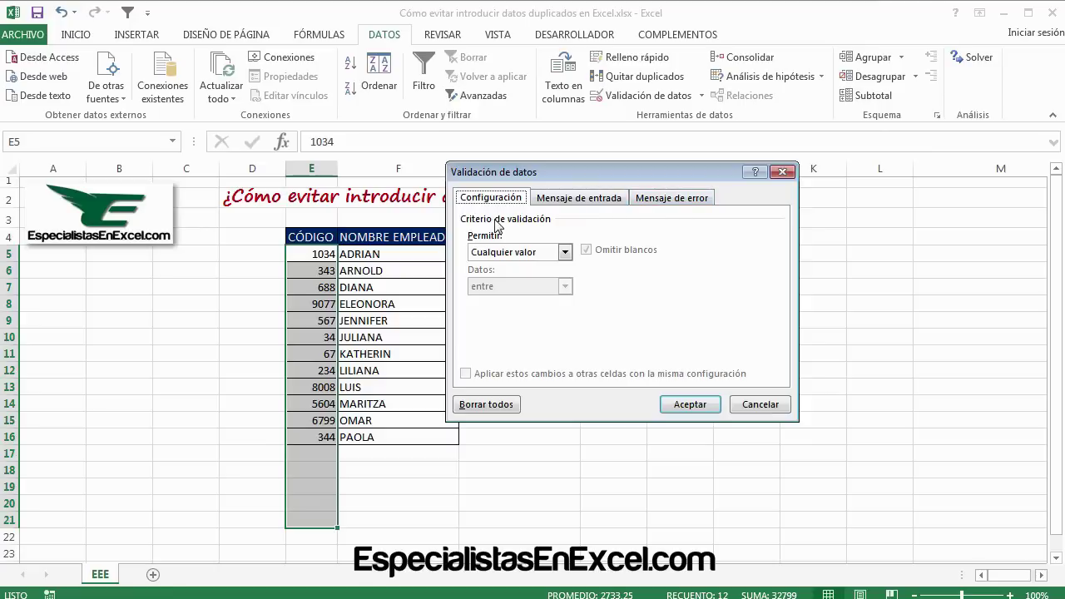
click(565, 252)
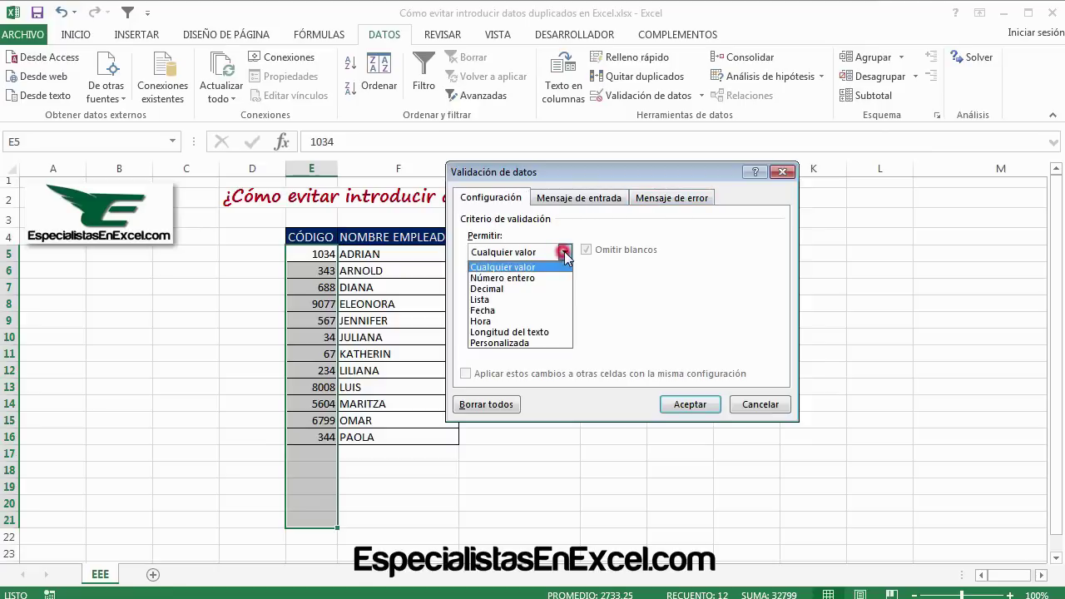
click(510, 344)
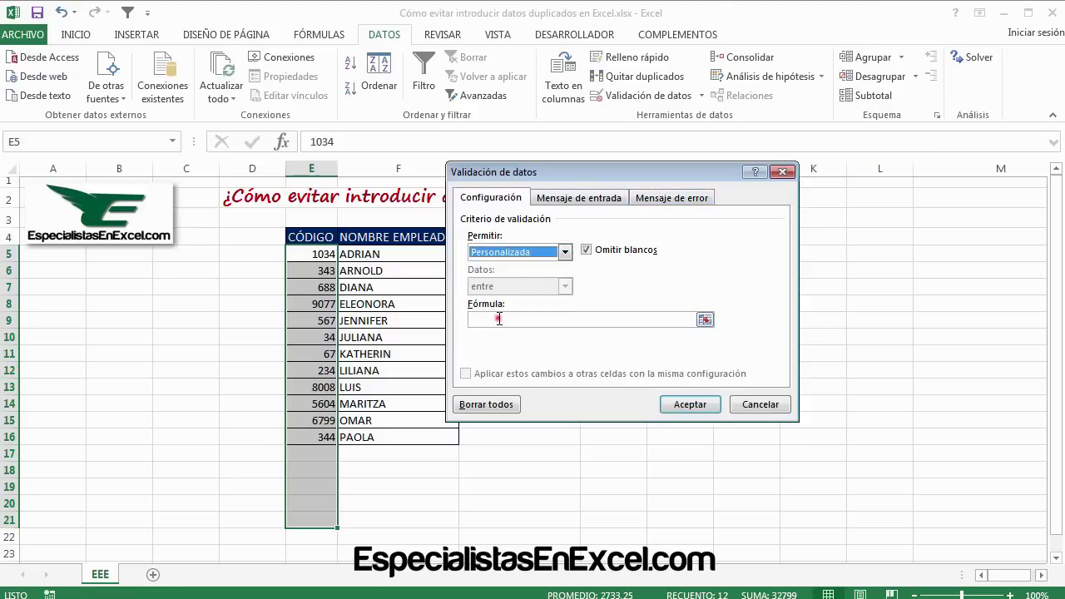
click(499, 319)
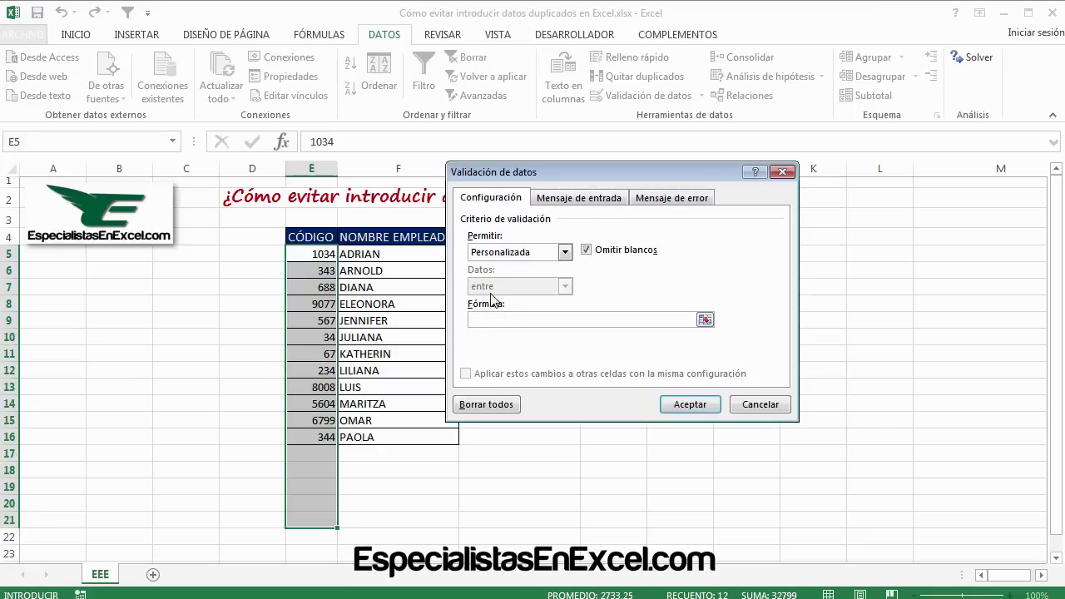
Enter =CONTAR.SI($E$5:$E$21;E5 in the Fórmula box, correcting typos along the way
text(0)
key(BackSpace)
text(=CON)
text(TAR)
text(.SI)
text(()
text($)
text(e)
key(BackSpace)
text($)
key(BackSpace)
text(E)
text($5:)
text($)
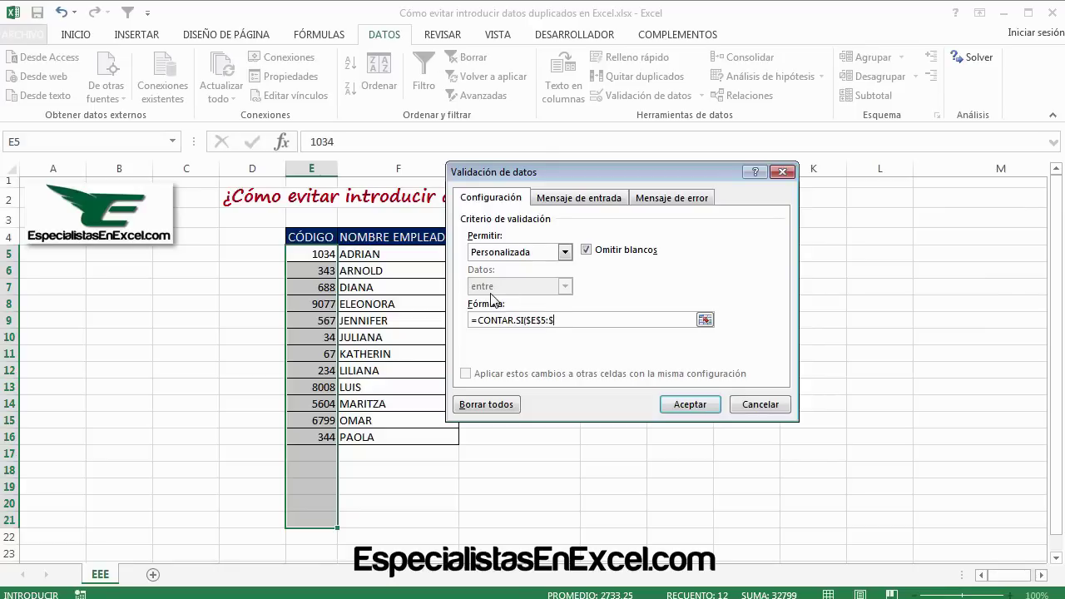
text(E)
text($)
text(21)
text(;)
text(E)
text(5)
Complete the formula as =CONTAR.SI($E$5:$E$21;E5)=1 and view the Mensaje de entrada settings
text()=1)
click(610, 202)
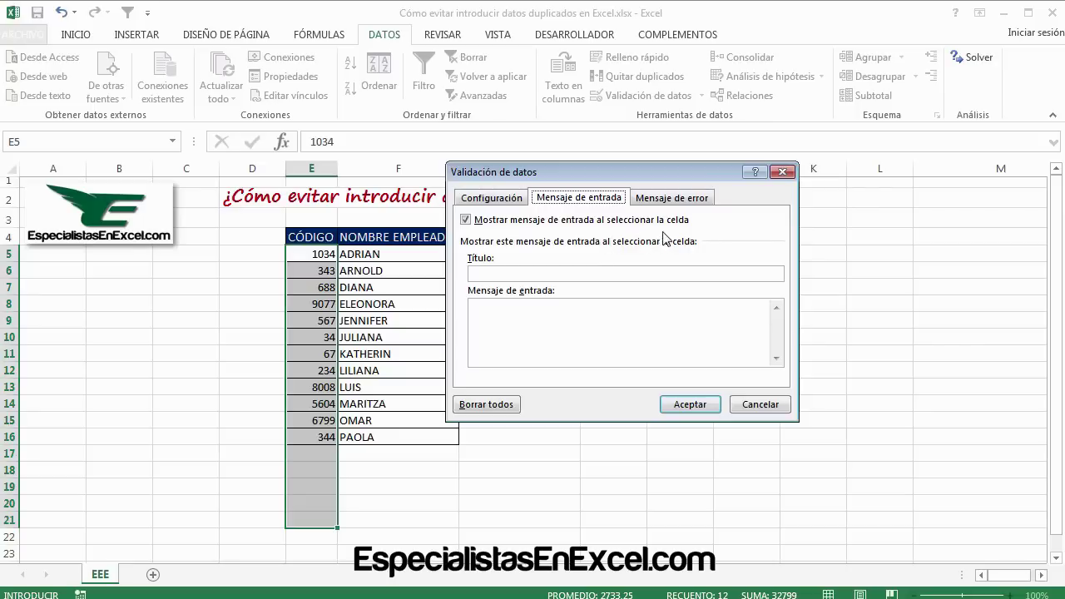
Turn off the input message on cell selection and return to the Configuración tab
click(466, 219)
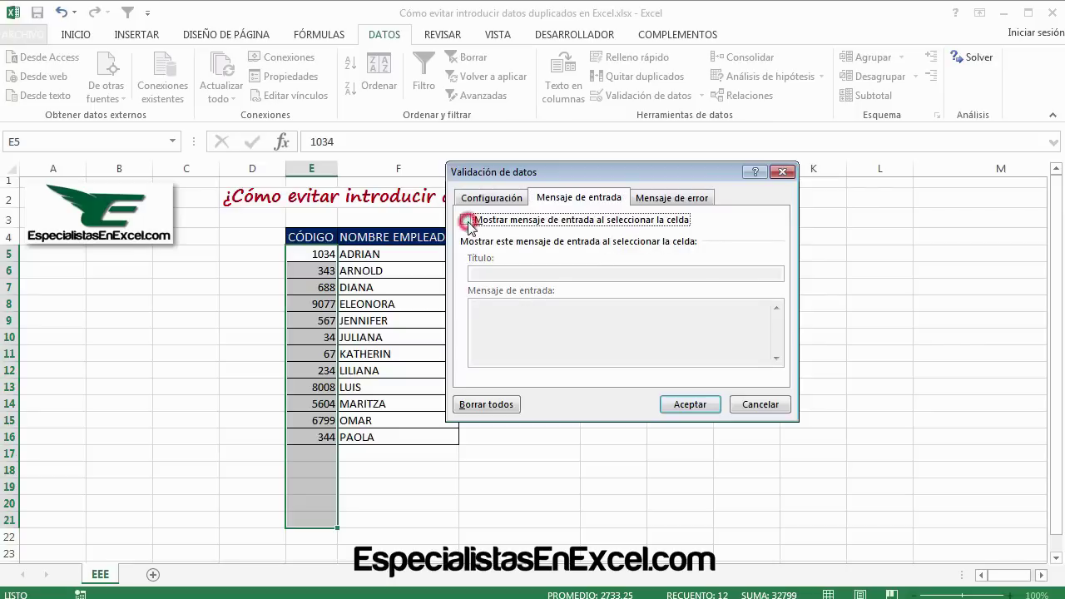
click(665, 200)
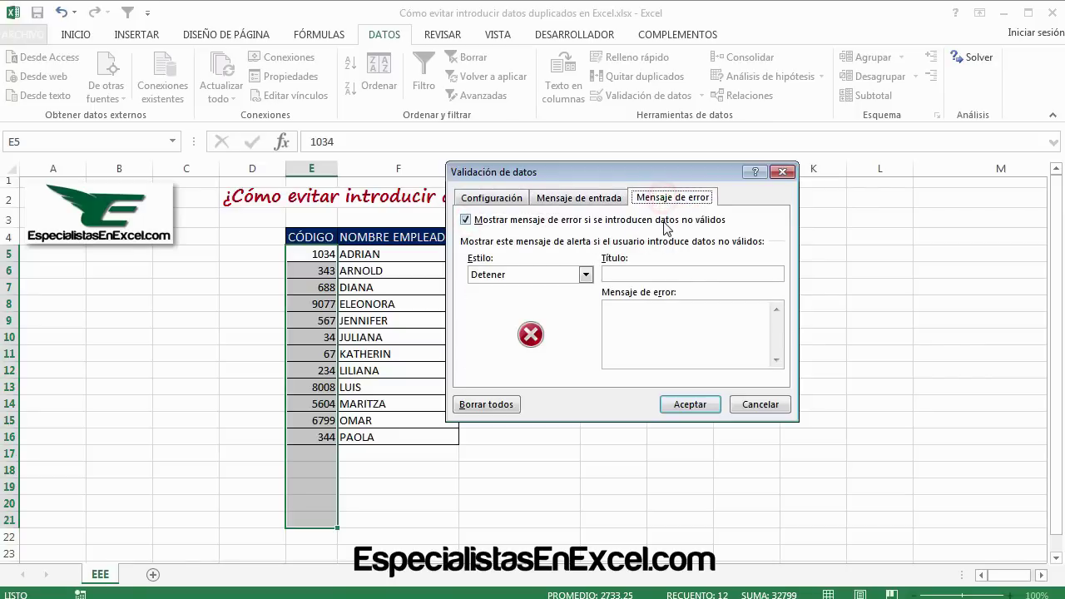
click(499, 198)
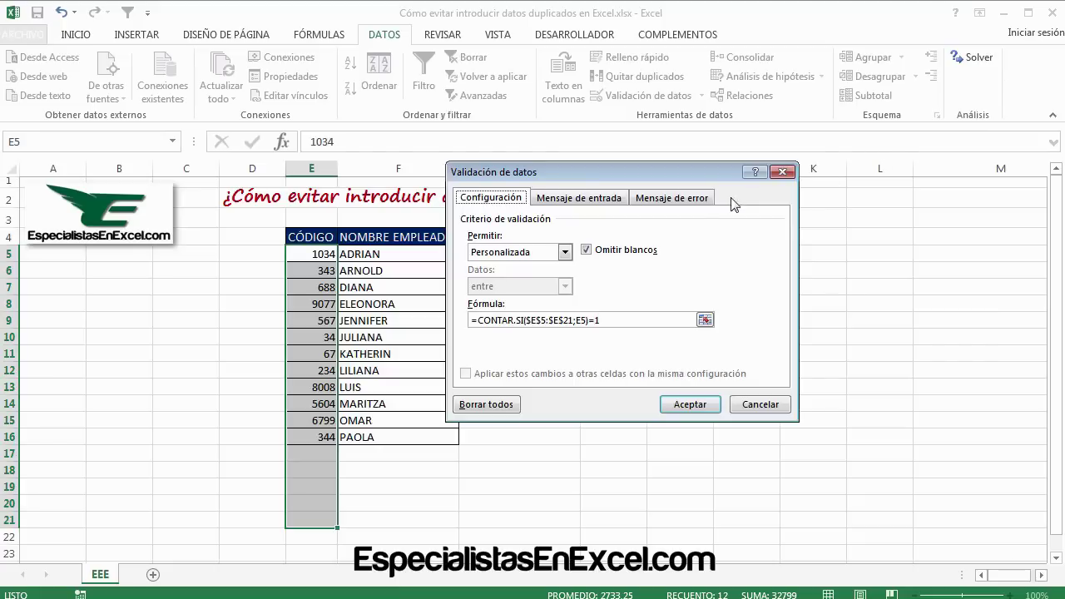
Title the stop error alert 'Error de duplicidad'
click(680, 201)
click(635, 268)
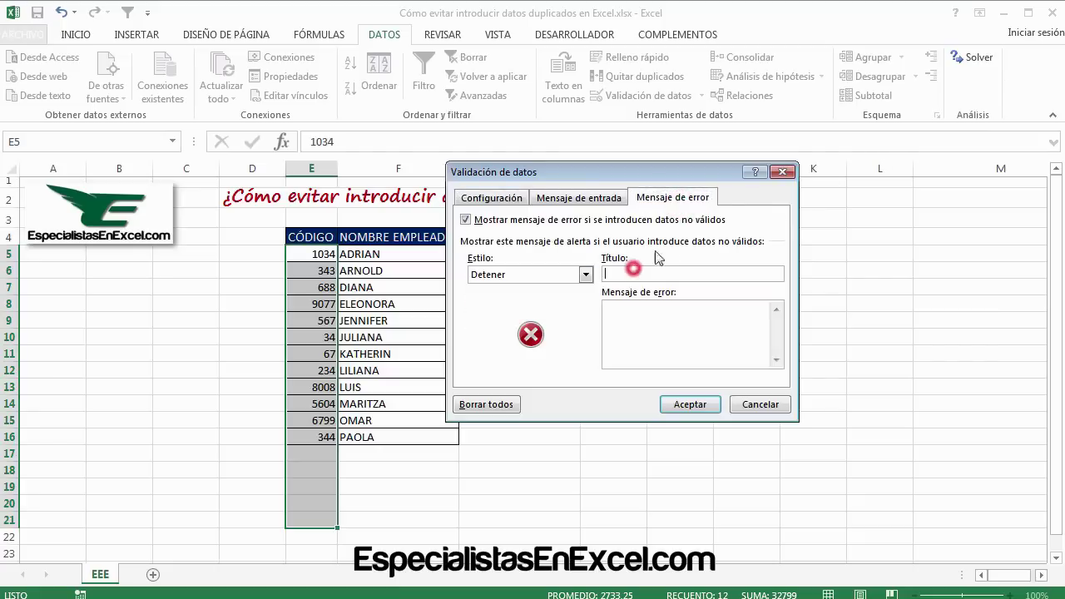
text(E)
text(rror de )
text(du)
text(plicidad)
Set the alert message to 'El dato ingresado ya existe, por favor modifiquelo' and apply the rule
click(625, 321)
text(Pu)
key(BackSpace)
key(BackSpace)
text(Gar)
text(antice q)
text(ue e)
key(BackSpace)
key(BackSpace)
key(BackSpace)
key(BackSpace)
key(BackSpace)
key(BackSpace)
text(E)
text(l dato ingr)
text(esado)
click(626, 319)
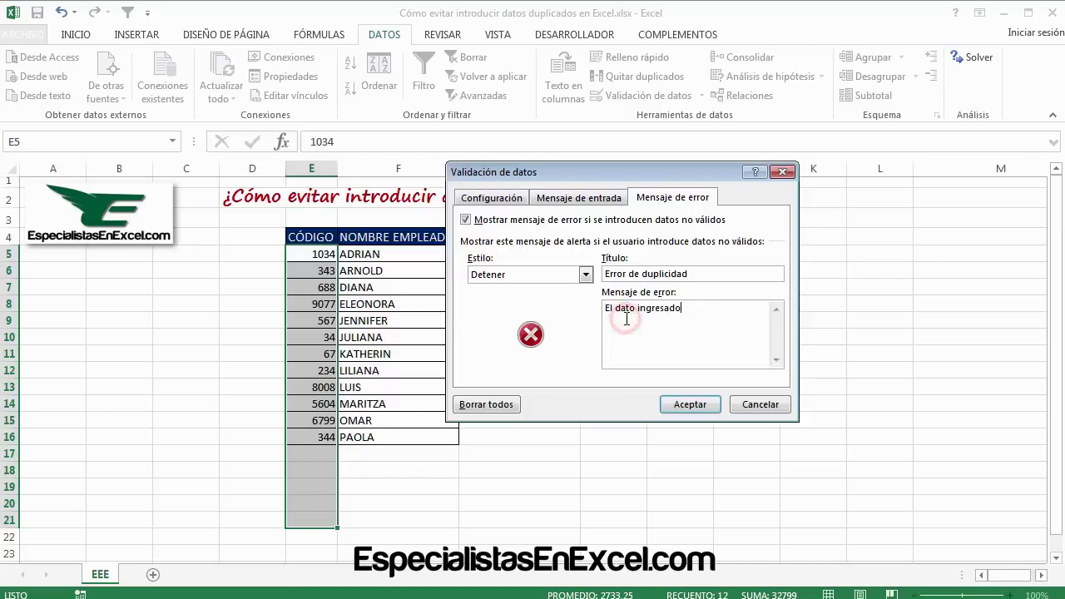
text( ya exist)
text(e, por favor modi)
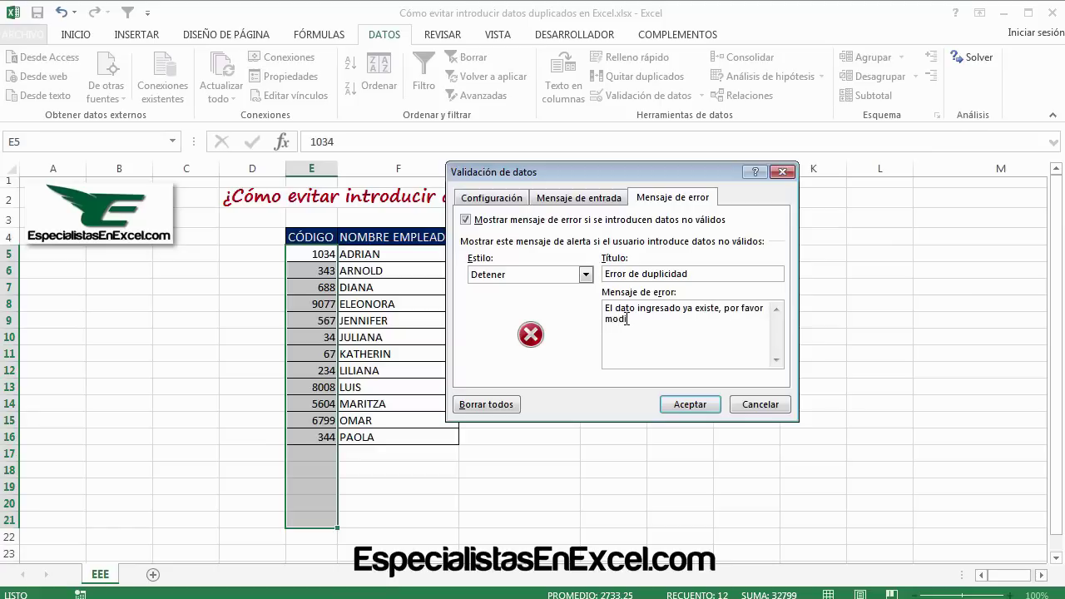
text(fiquelo.)
click(686, 404)
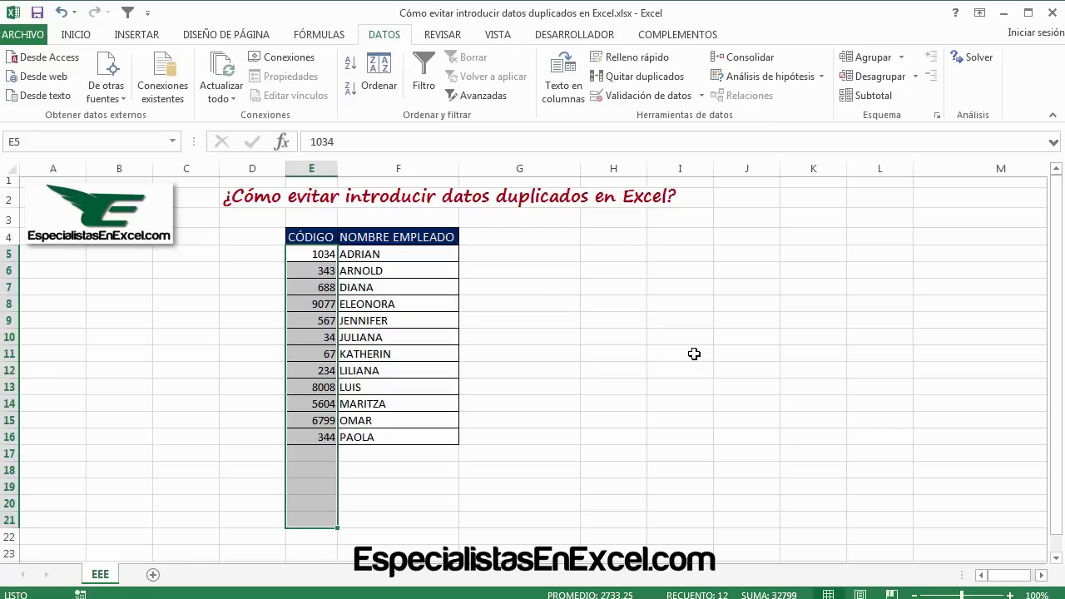
Add code 1001 in E17 with the name JUAN in F17
click(316, 455)
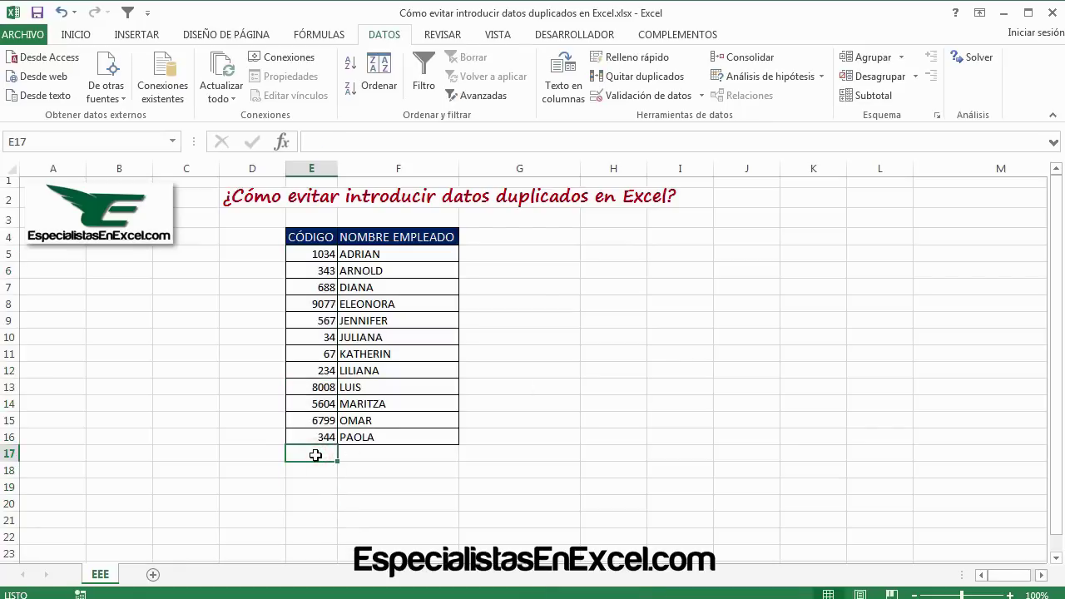
text(1001)
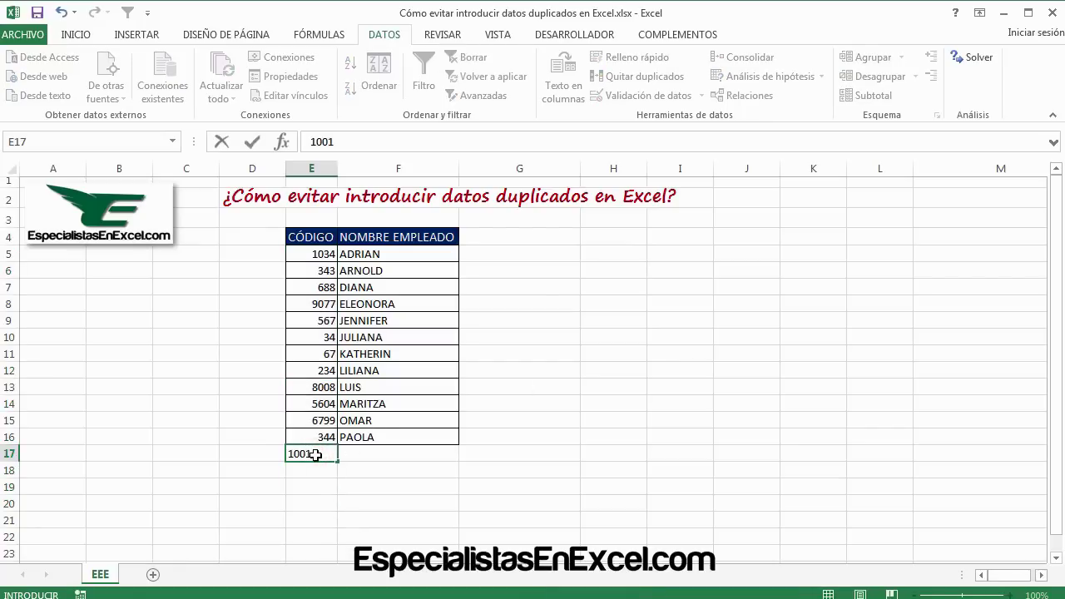
key(Tab)
text(J)
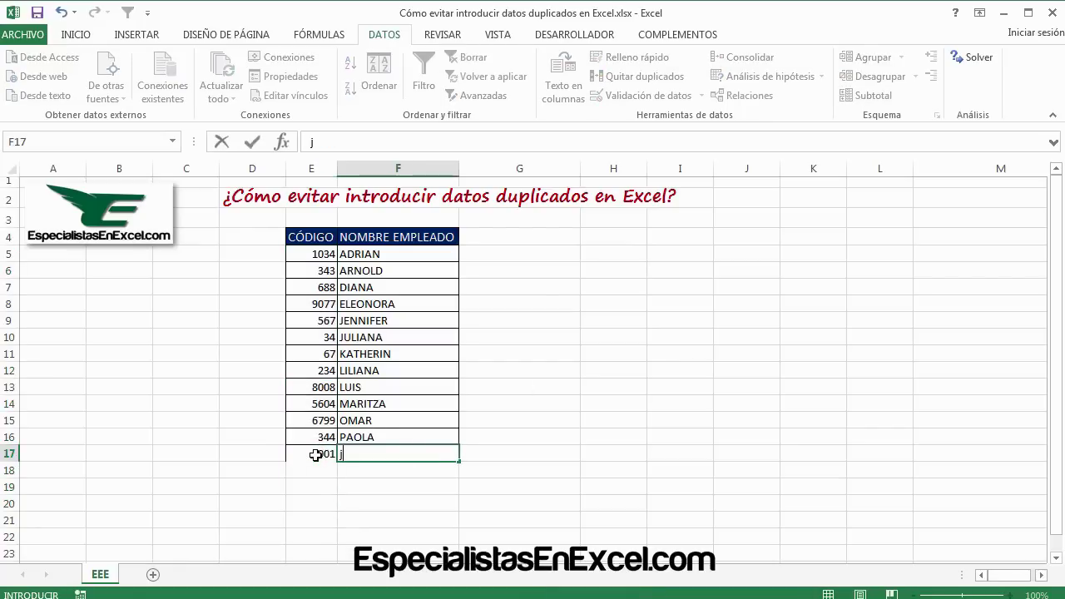
key(BackSpace)
text(J)
text(UAN)
key(Return)
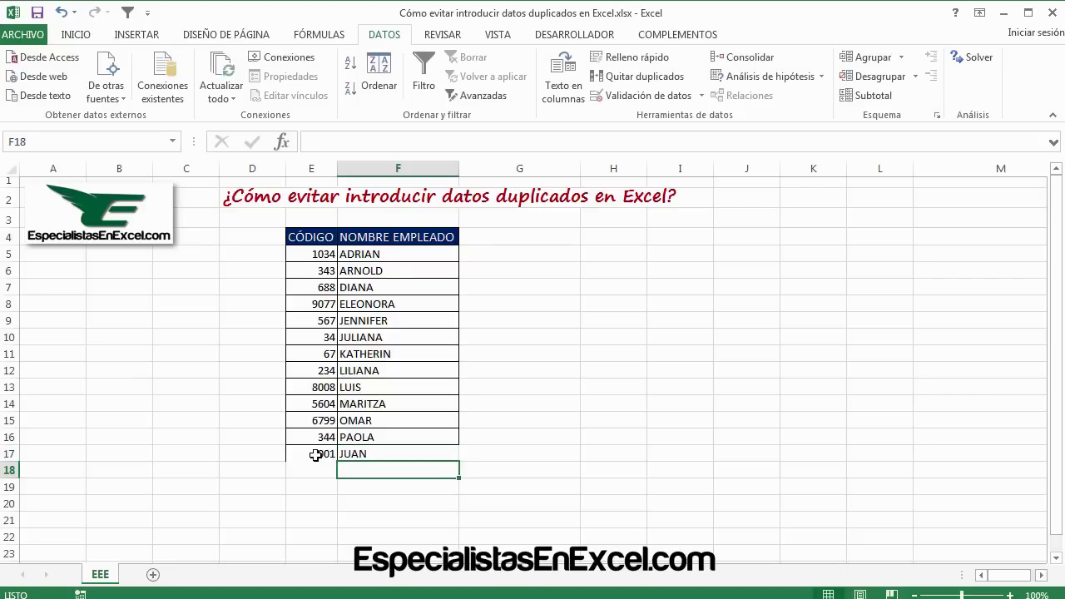
Enter the duplicate code 8008 in E18 to trigger the validation alert
key(Left)
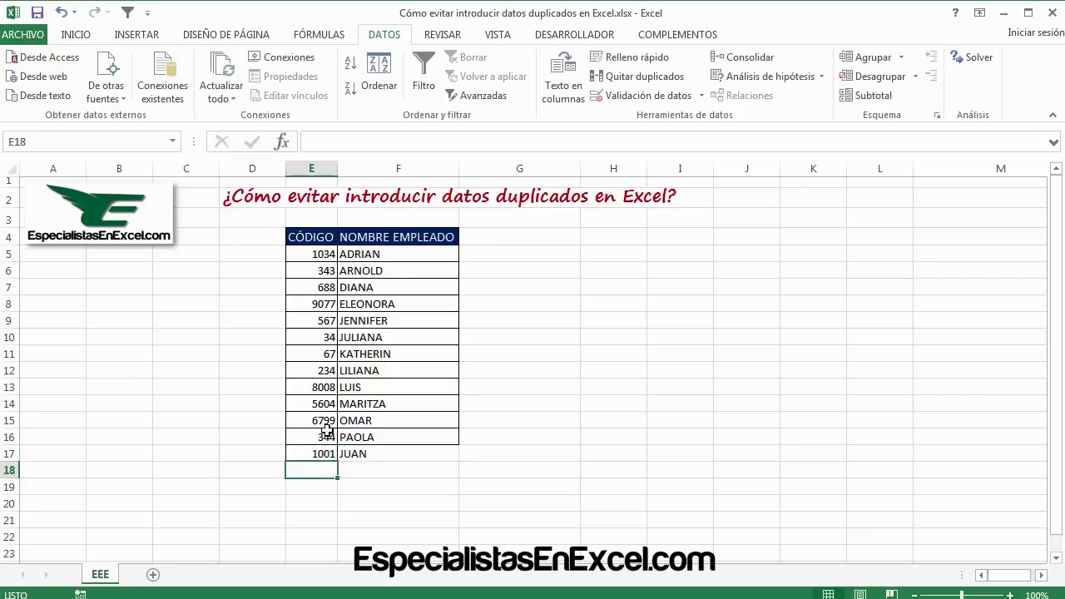
click(308, 389)
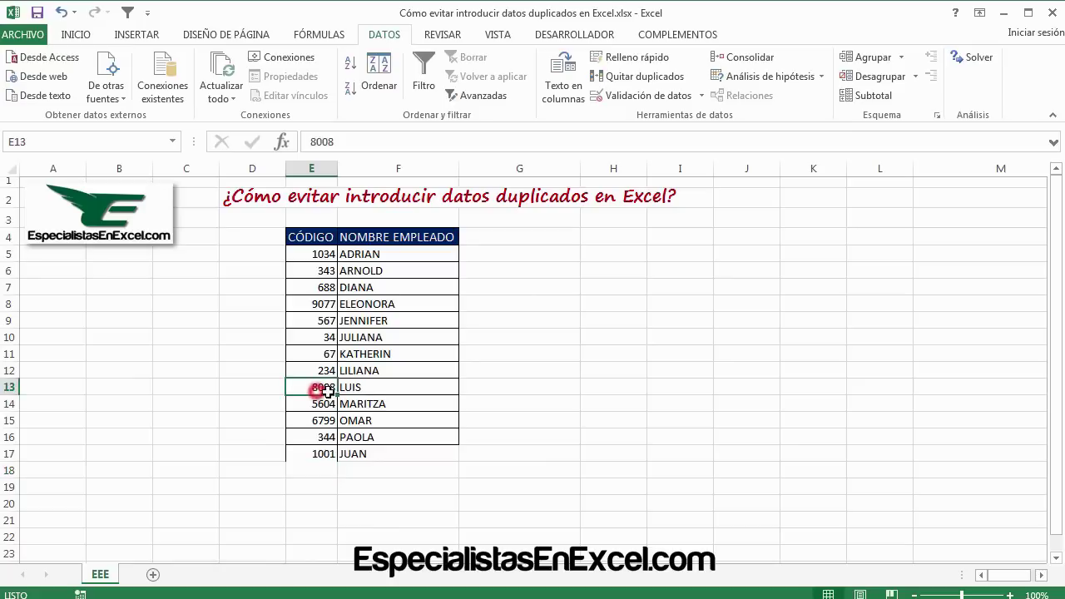
click(314, 470)
text(80)
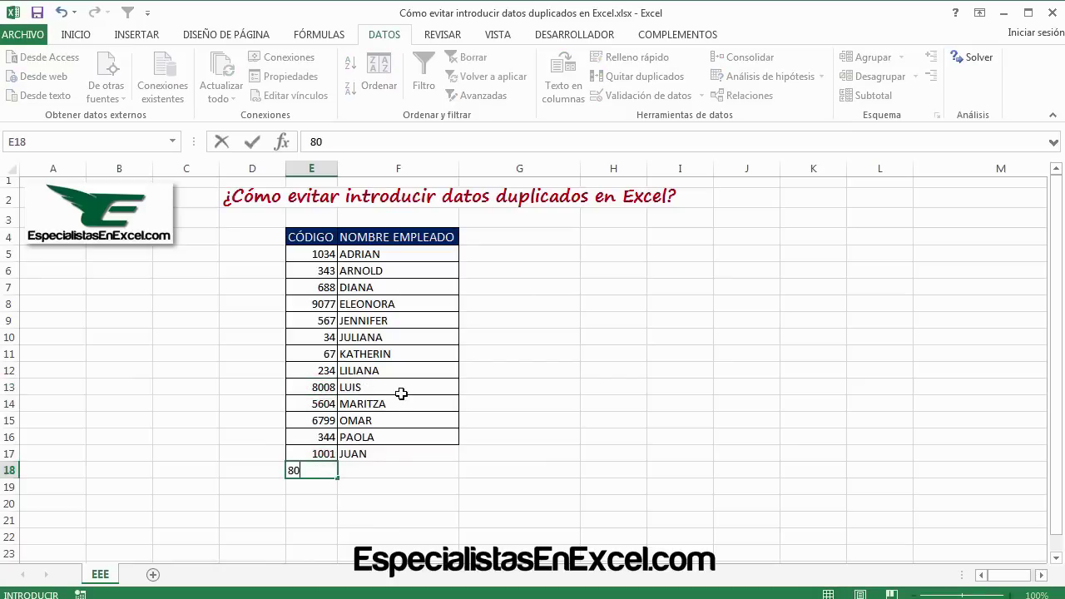
text(08)
key(Return)
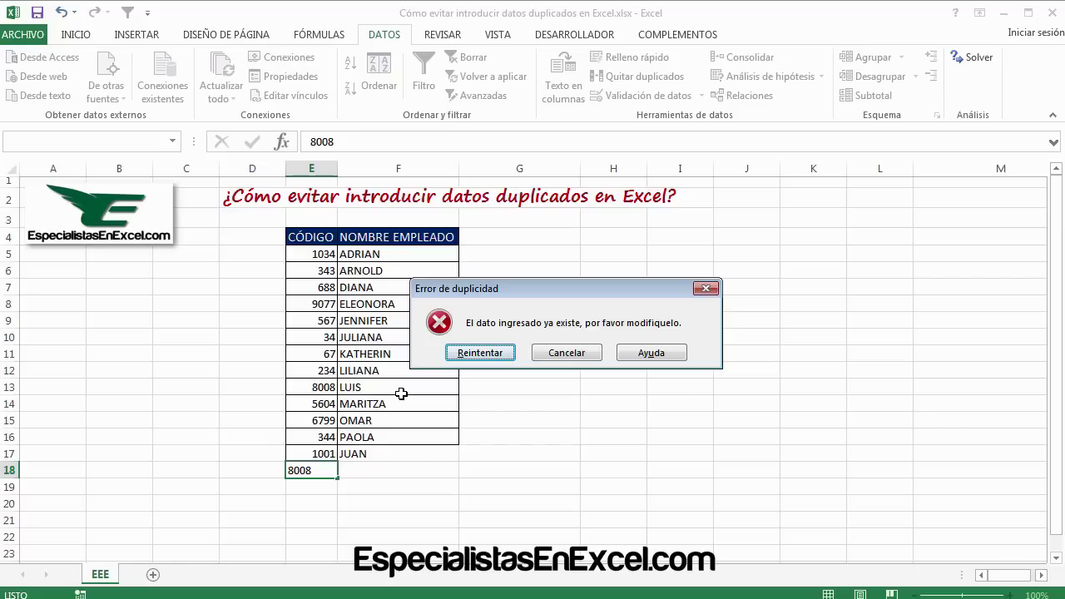
Retry the 8008 entry once, then cancel it so E18 stays empty
click(487, 352)
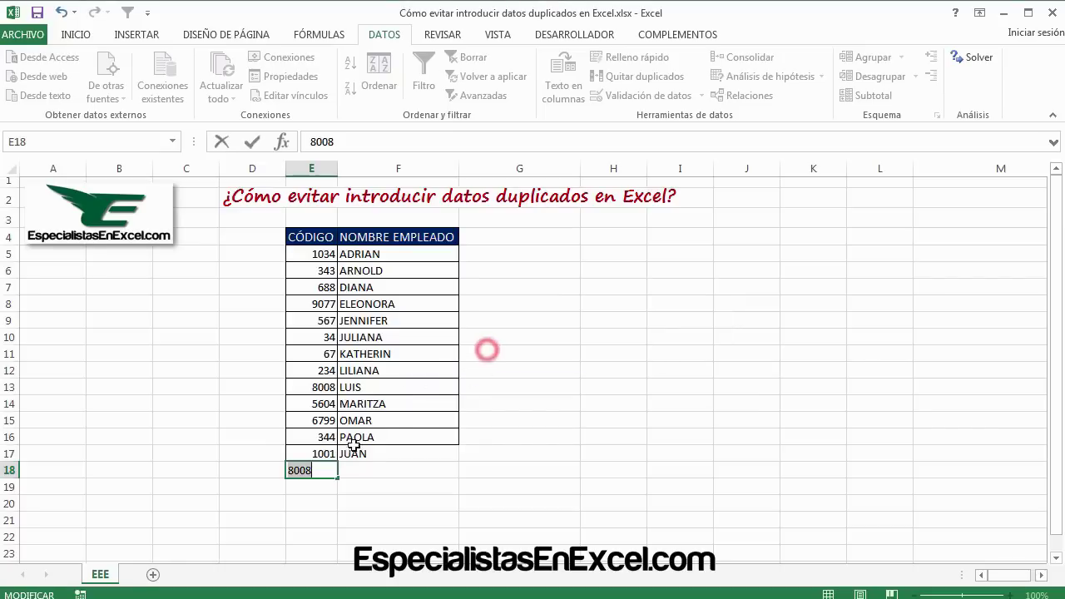
click(317, 472)
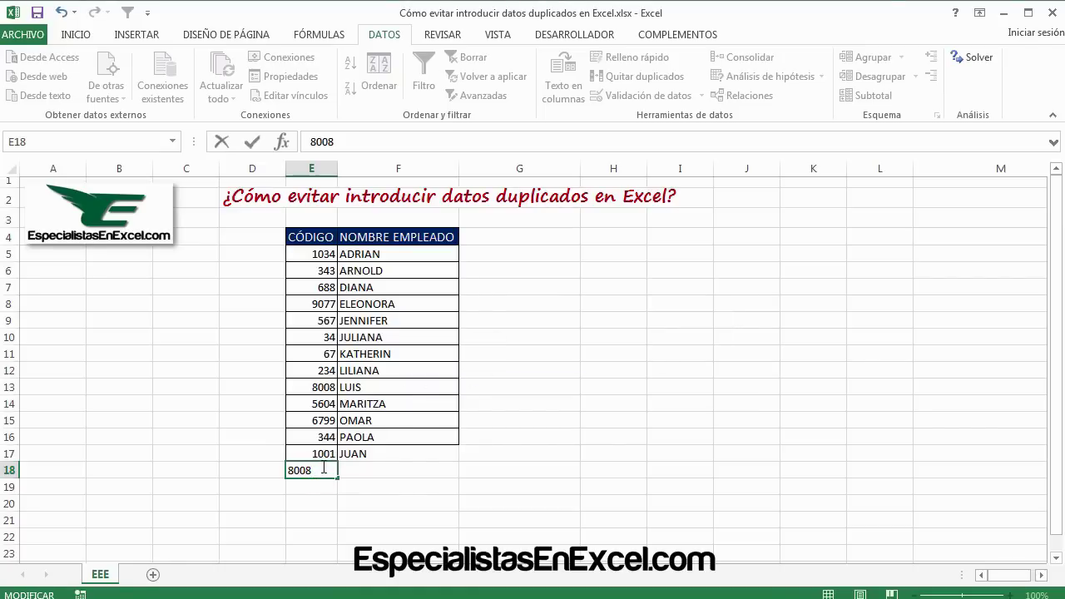
key(Return)
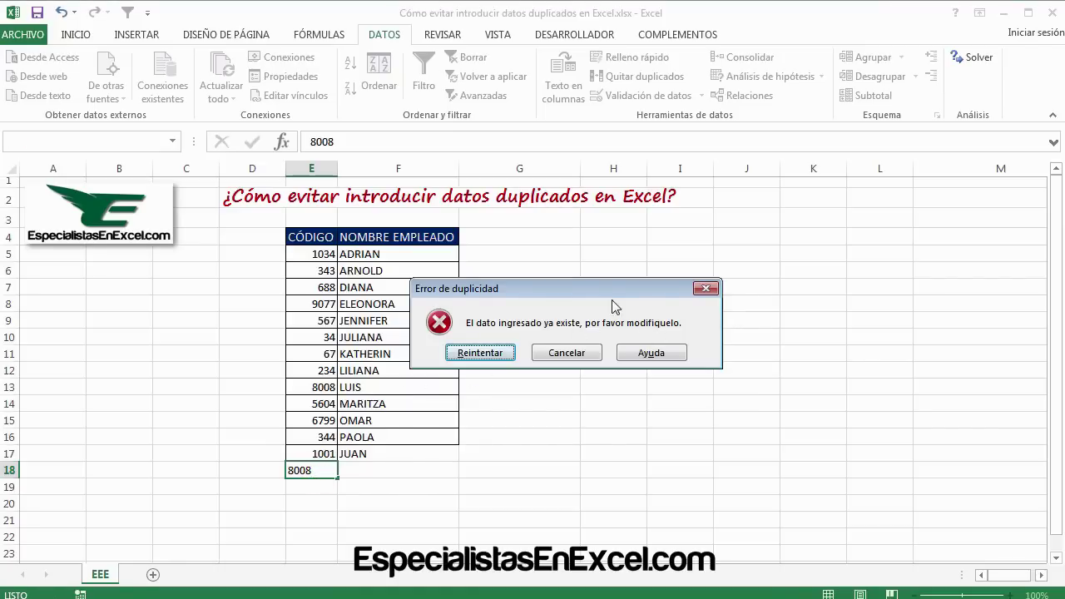
click(587, 354)
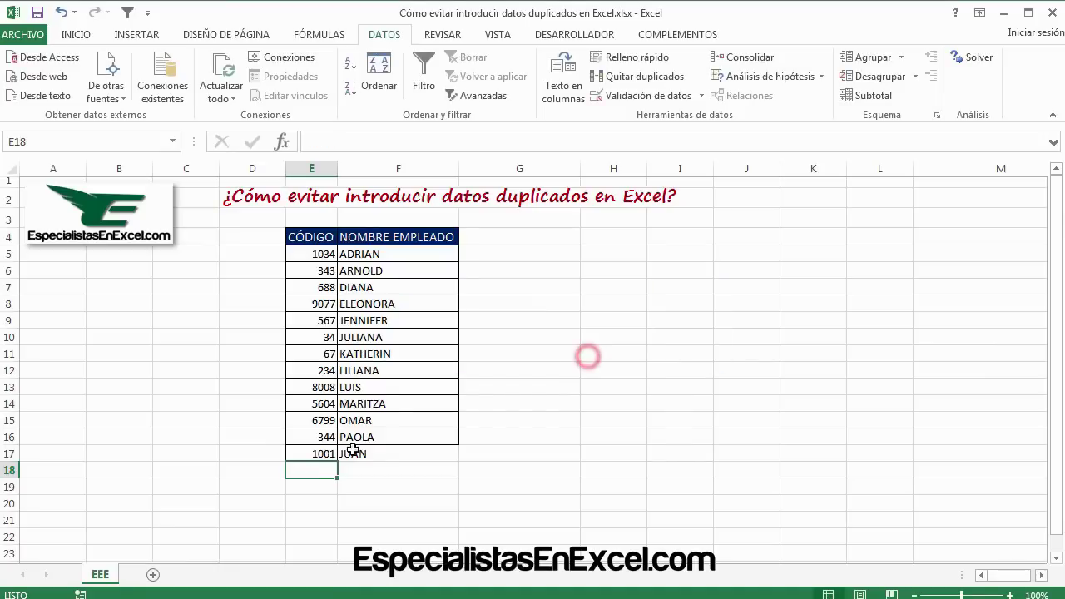
click(313, 471)
click(323, 454)
click(320, 469)
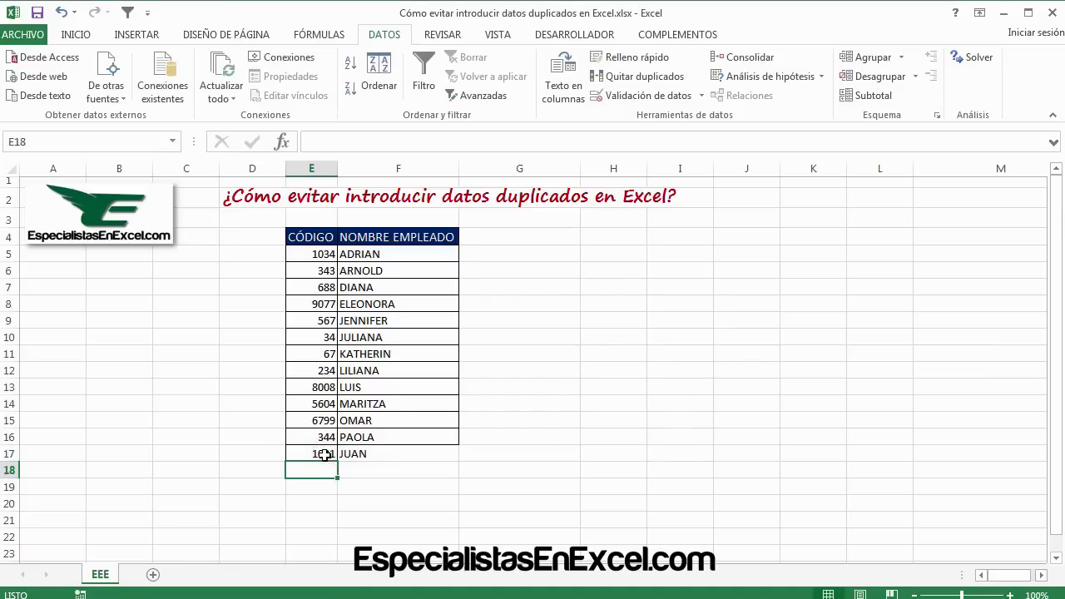